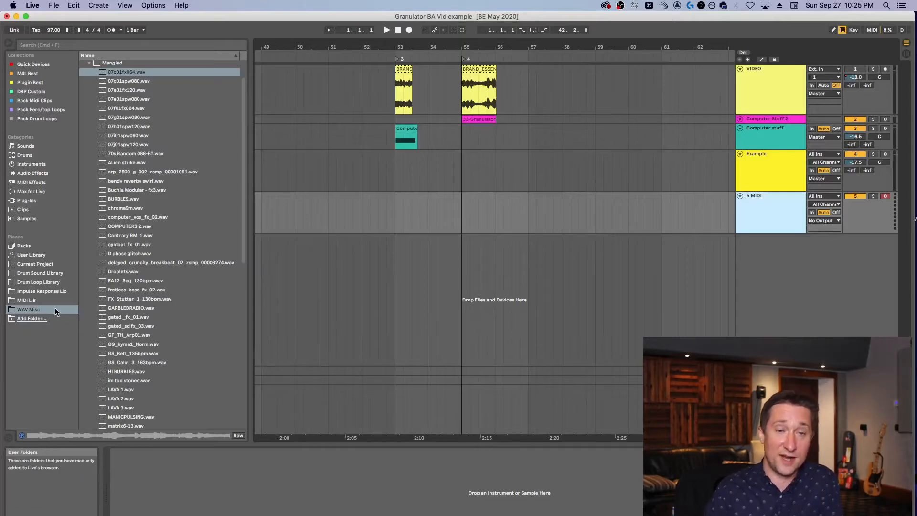
# Step: Load Granulator II from the M4L Best collection onto the empty MIDI track
pyautogui.click(38, 76)
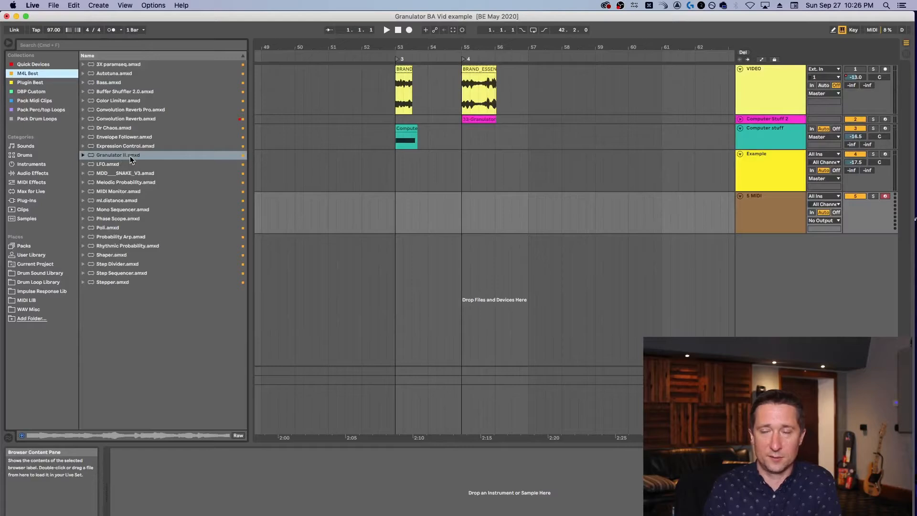
pyautogui.moveTo(131, 159); pyautogui.dragTo(263, 477)
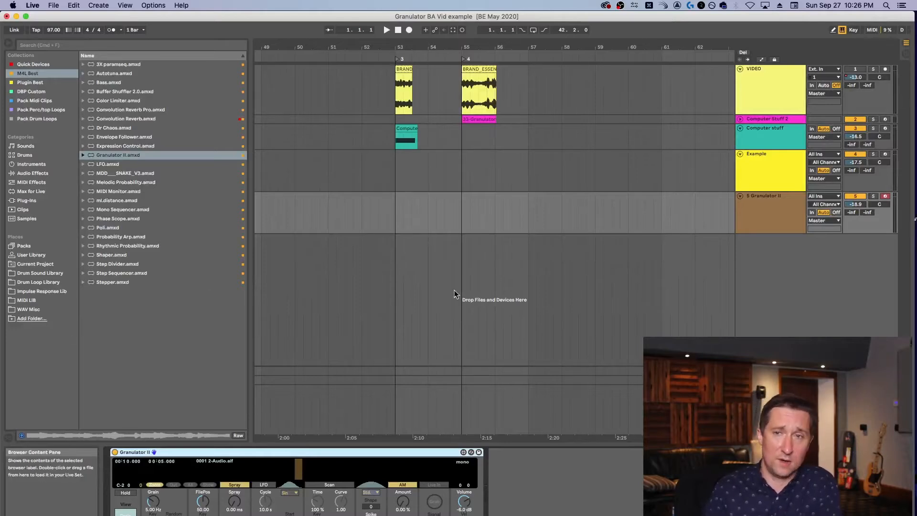
# Step: Load Buchla Modular - fx3.wav from the Mangled folder in WAV Misc into Granulator II as its source sample
pyautogui.click(30, 308)
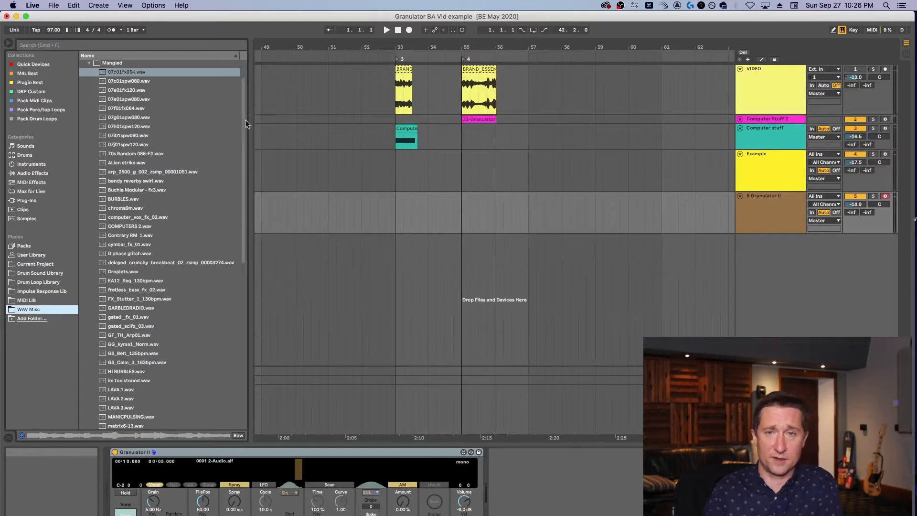
pyautogui.scroll(-1, 243, 128)
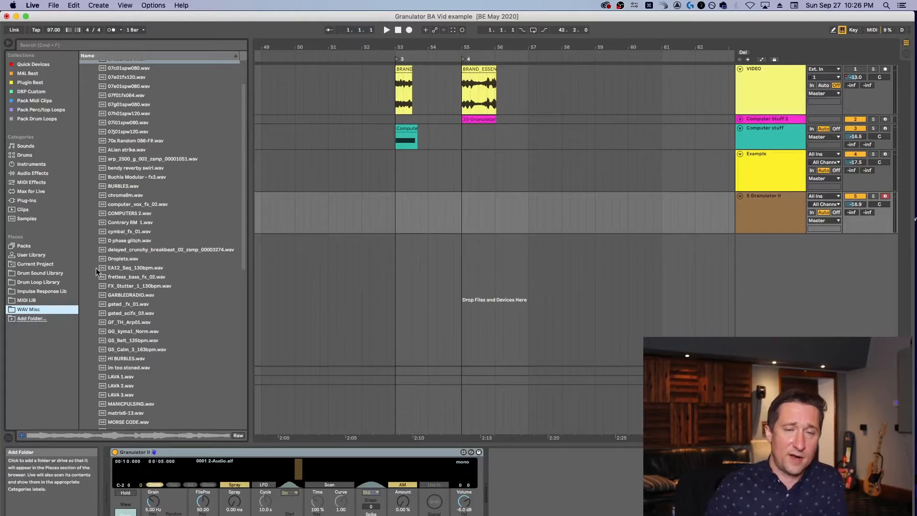
pyautogui.scroll(3, 136, 271)
pyautogui.click(88, 92)
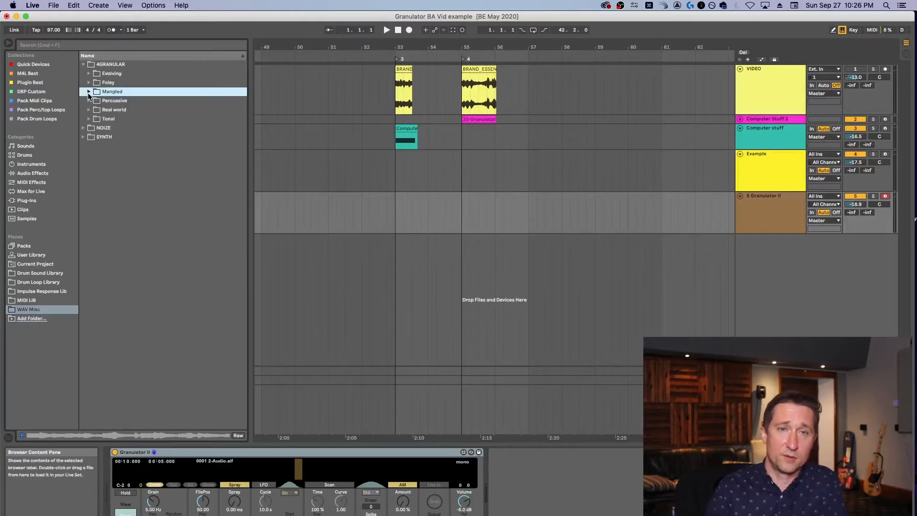
pyautogui.click(88, 92)
pyautogui.scroll(-5, 164, 308)
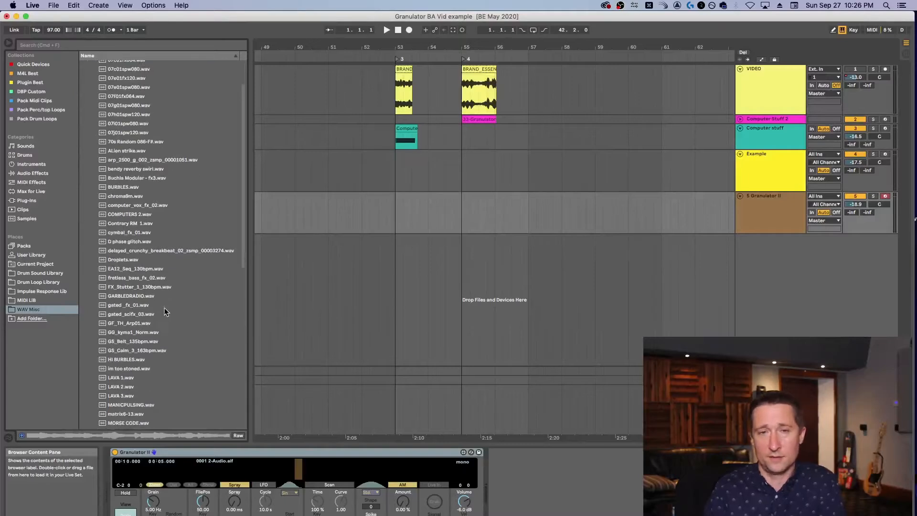
pyautogui.scroll(-1, 164, 314)
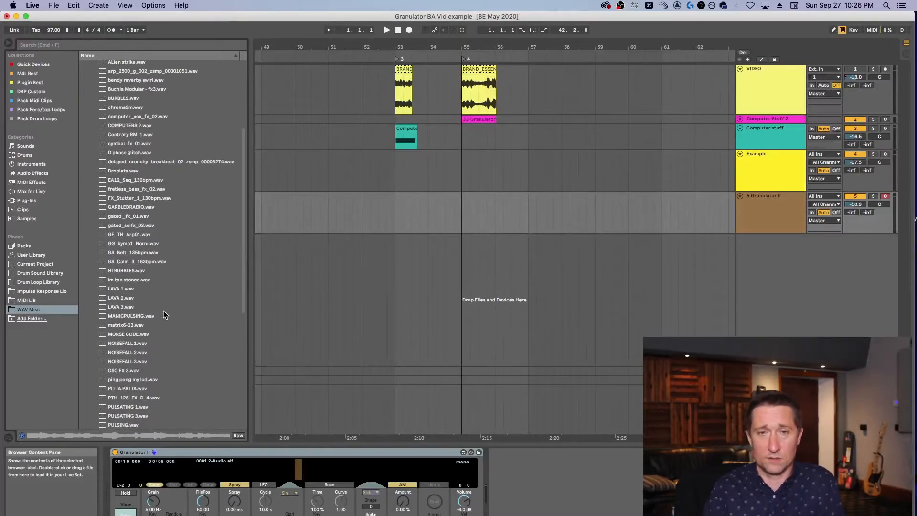
pyautogui.scroll(3, 163, 314)
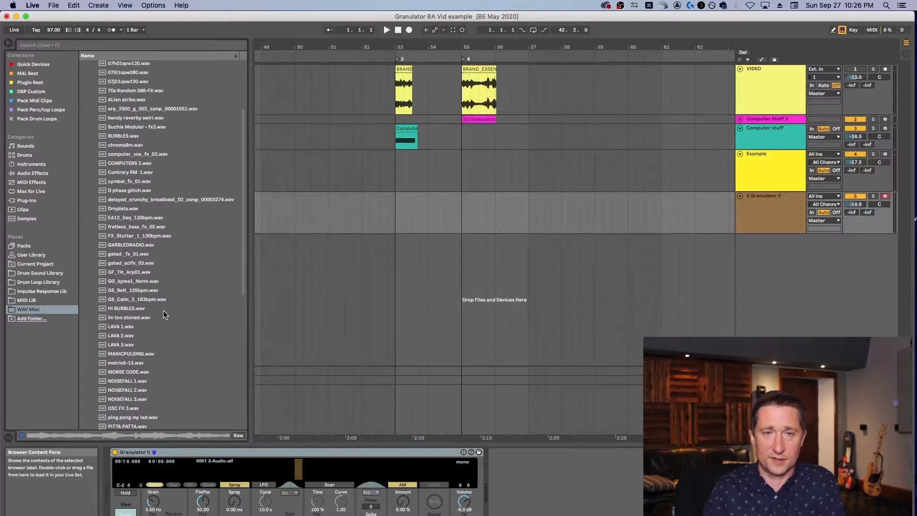
pyautogui.scroll(1, 164, 314)
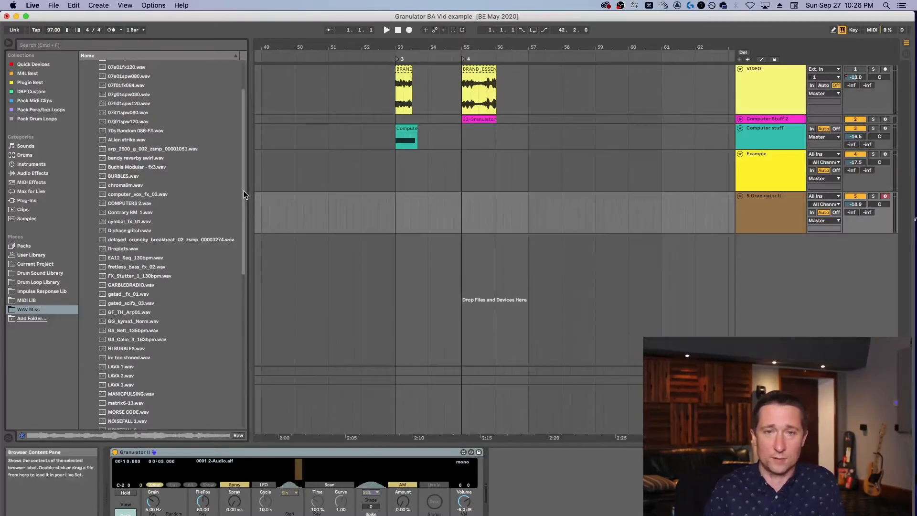
pyautogui.click(156, 167)
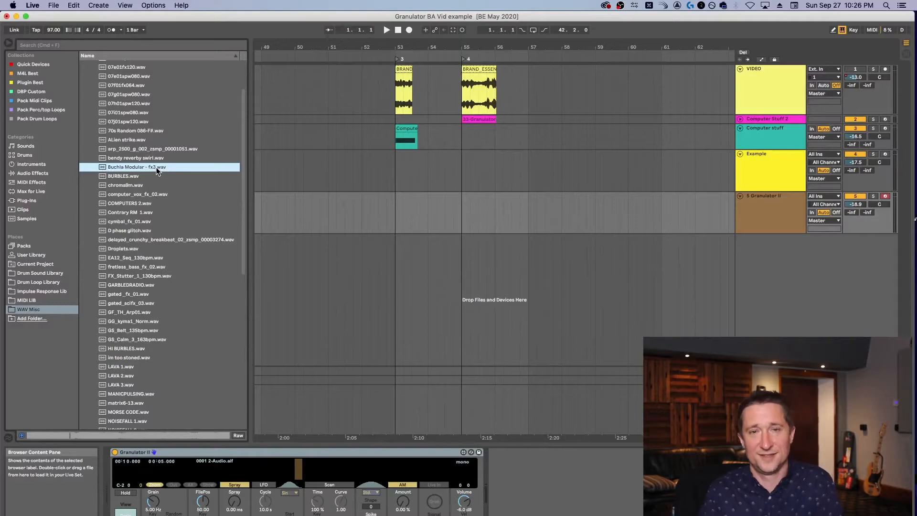
pyautogui.moveTo(156, 167)
pyautogui.mouseDown()
pyautogui.moveTo(307, 239)
pyautogui.moveTo(288, 472)
pyautogui.mouseUp()
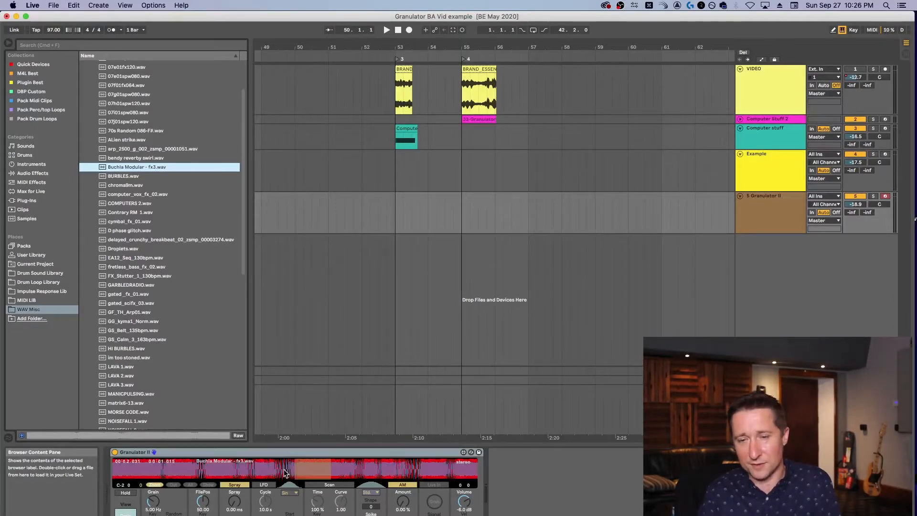
pyautogui.click(337, 452)
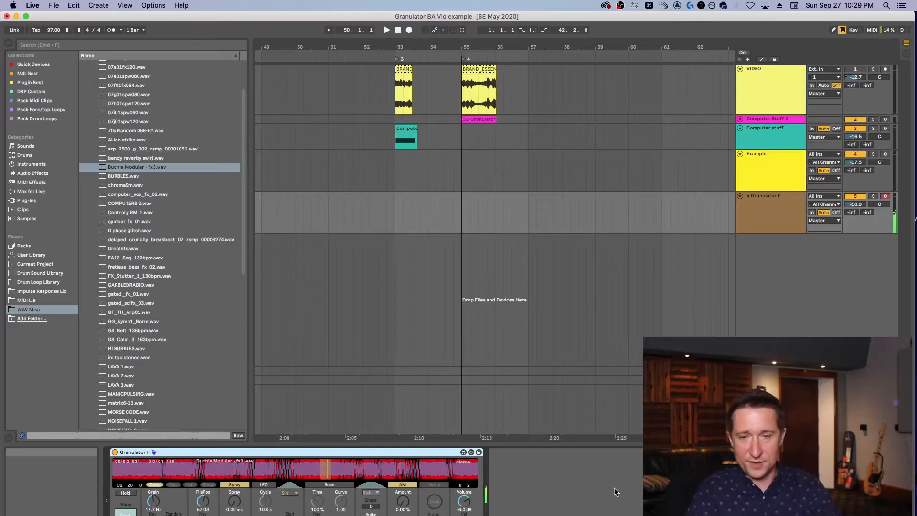
# Step: Add the Tuner audio effect after Granulator II on the same track
pyautogui.click(39, 173)
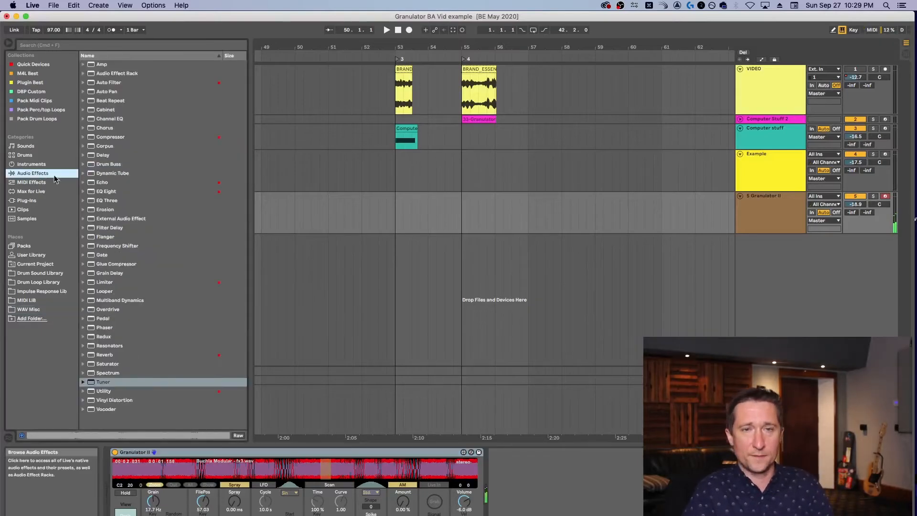
pyautogui.click(111, 382)
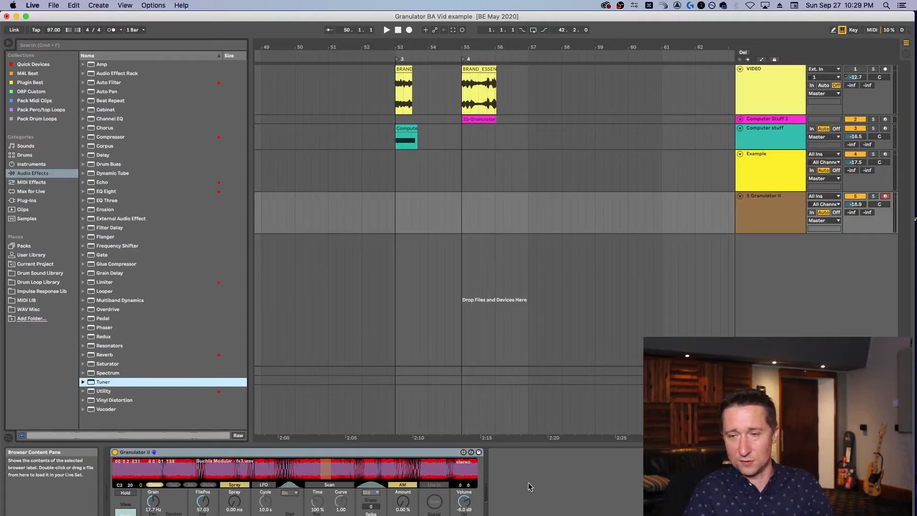
pyautogui.moveTo(95, 382); pyautogui.dragTo(552, 512)
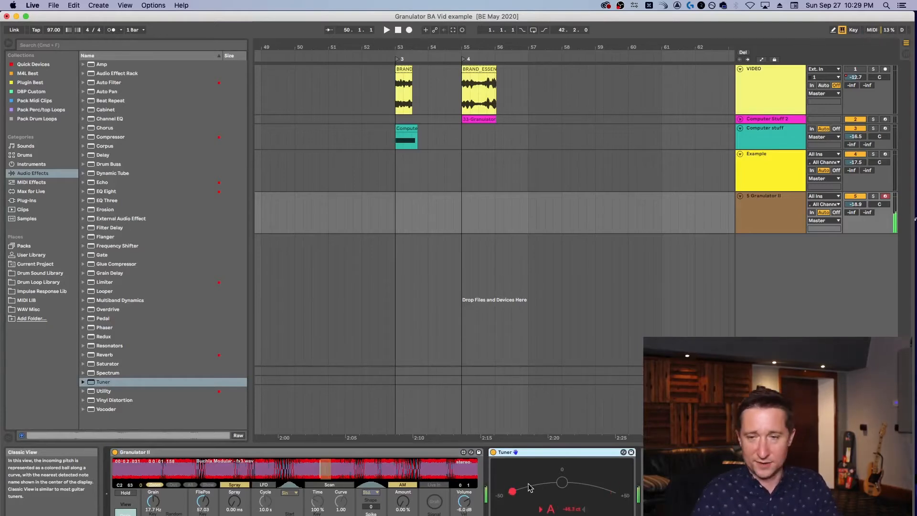
# Step: Switch Granulator II to its view with the filter and pitch controls and select its track
pyautogui.click(346, 454)
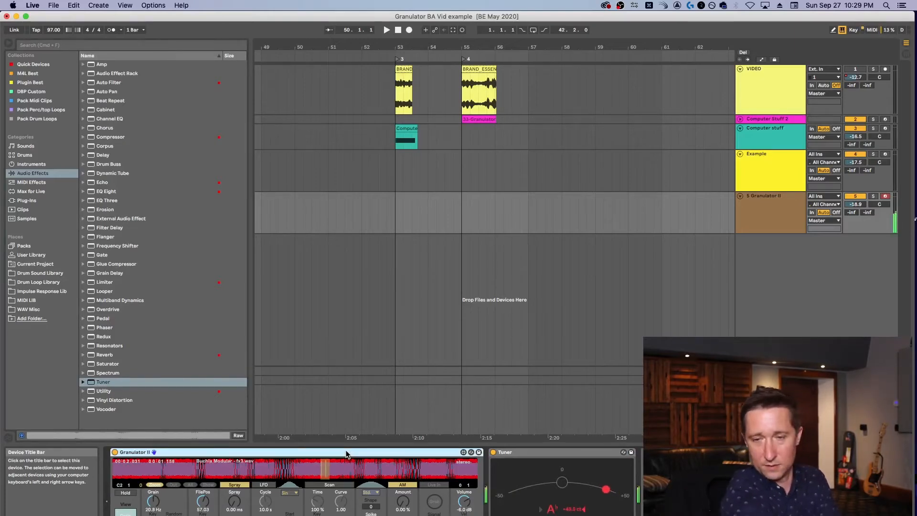
pyautogui.click(125, 511)
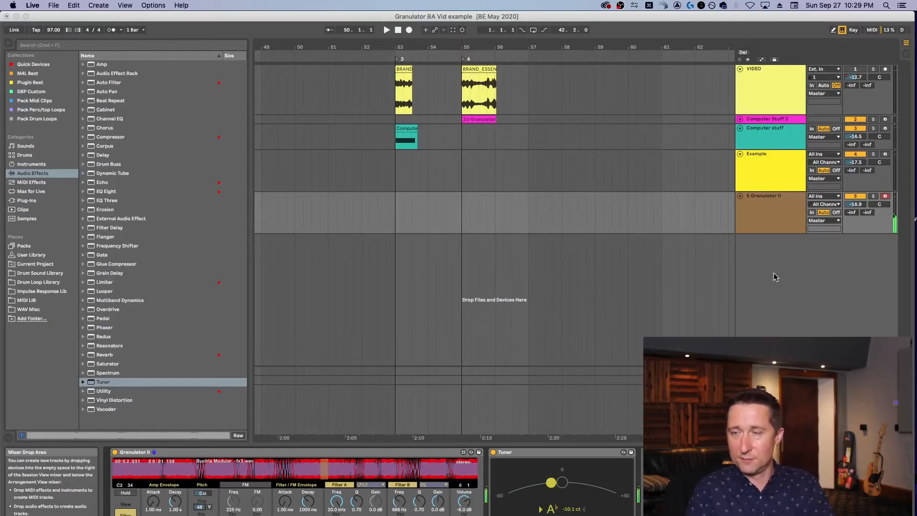
pyautogui.click(761, 249)
pyautogui.click(762, 222)
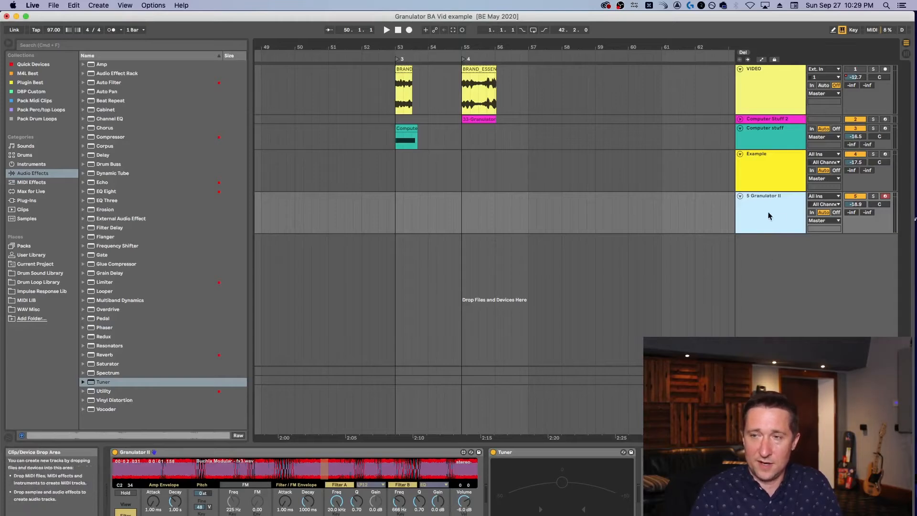
# Step: Turn on the FM section in Granulator II
pyautogui.click(371, 454)
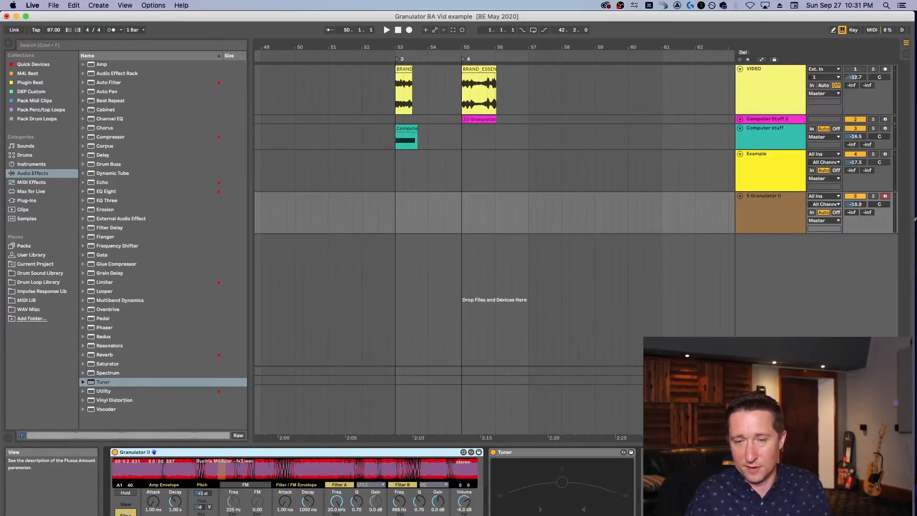
pyautogui.click(125, 513)
pyautogui.click(125, 513)
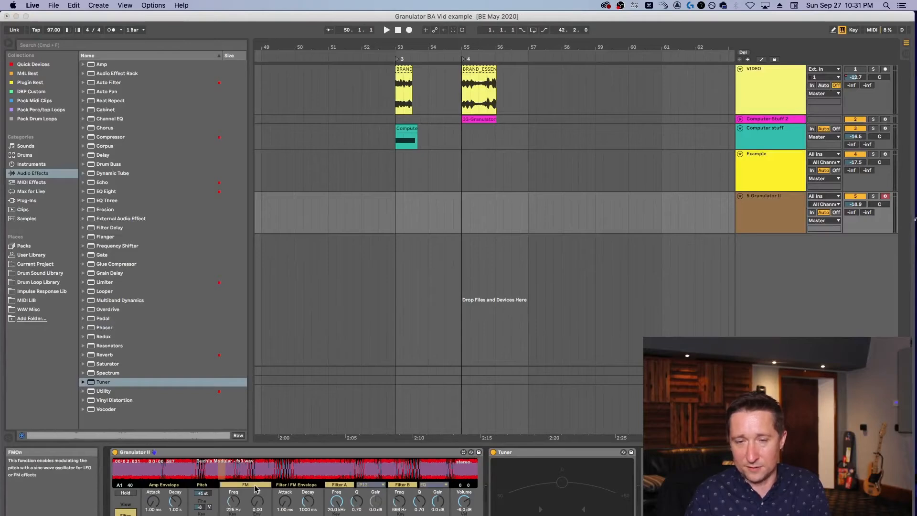
pyautogui.click(332, 452)
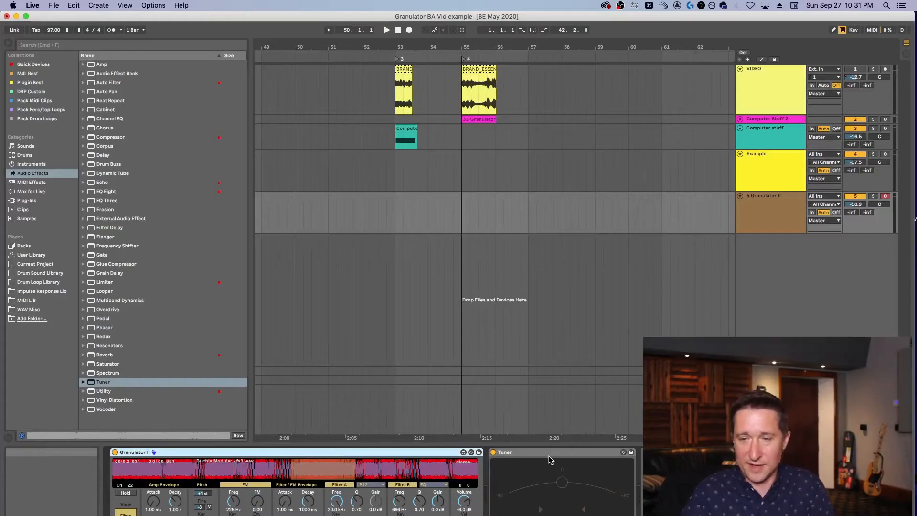
# Step: Select the Example track and find its source sample 07c01fx064.wav in the Mangled folder of WAV Misc
pyautogui.click(762, 212)
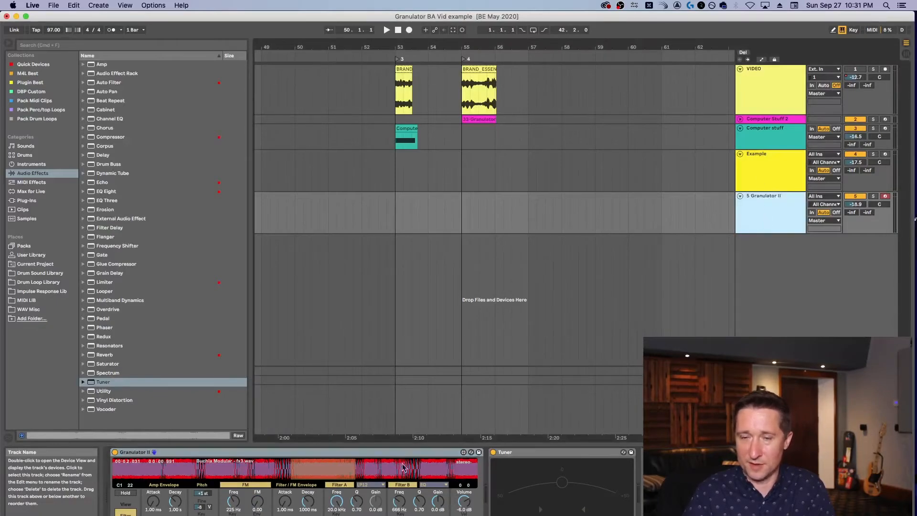
pyautogui.click(763, 186)
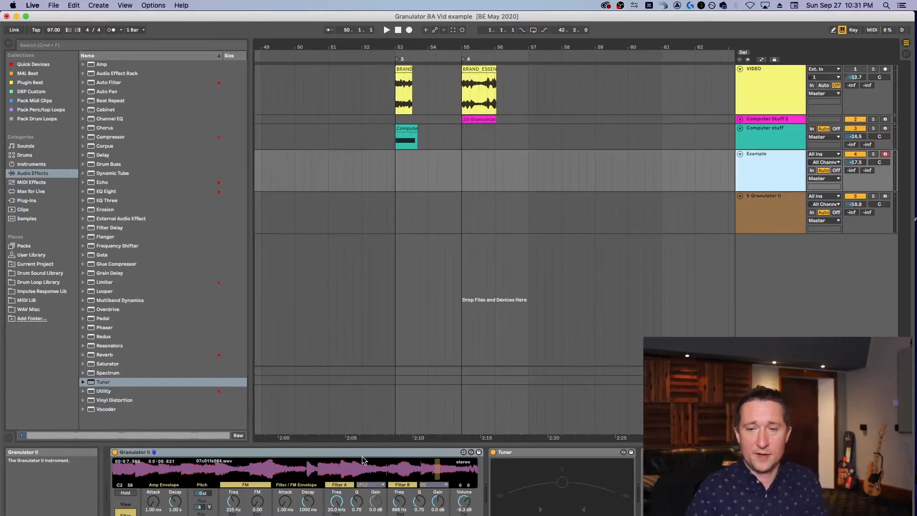
pyautogui.click(42, 308)
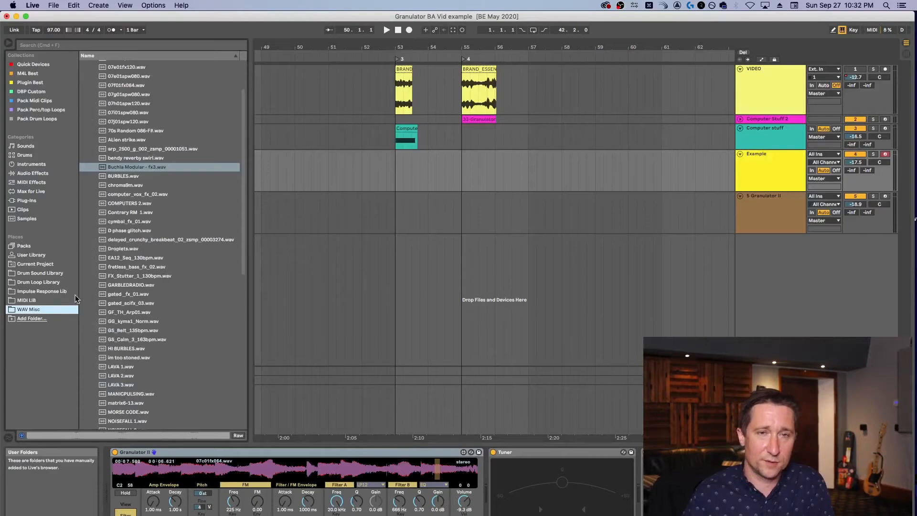
pyautogui.scroll(3, 143, 103)
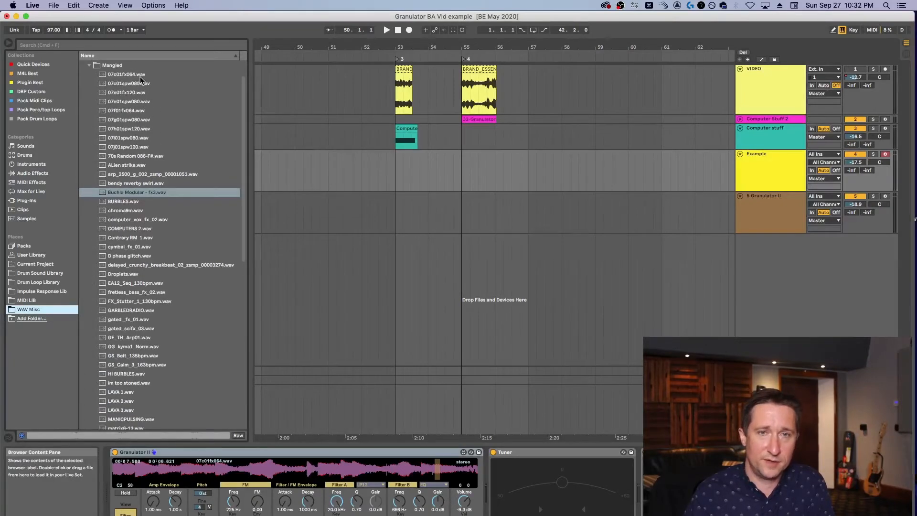
pyautogui.click(140, 76)
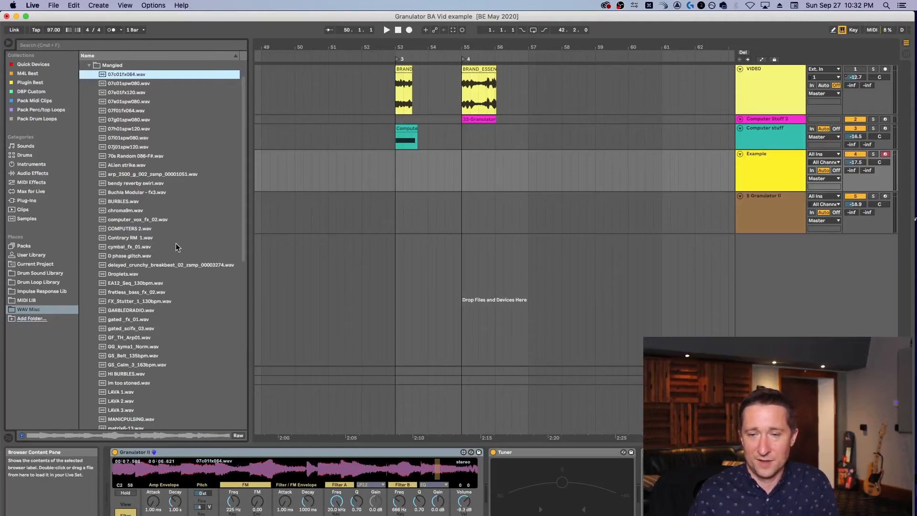
# Step: Set the fine tuning of Granulator II on the Example track to 10 cents
pyautogui.click(330, 456)
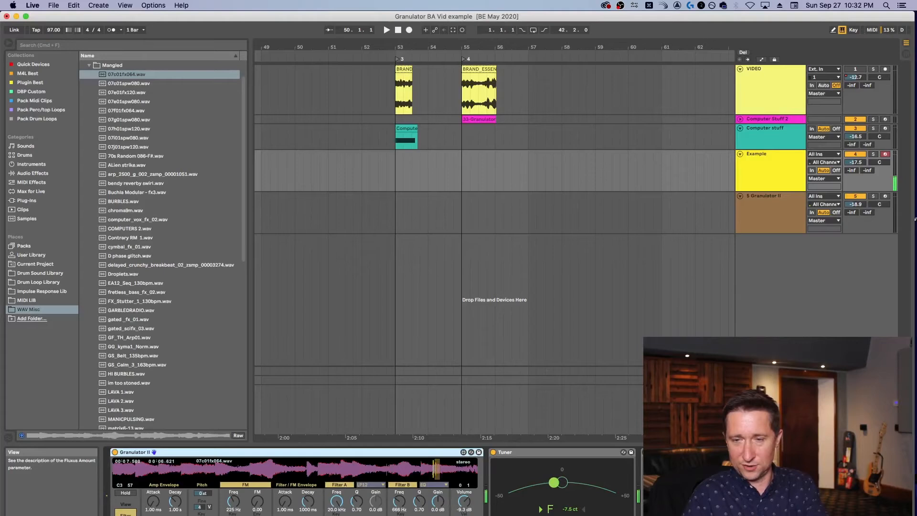
pyautogui.moveTo(204, 507); pyautogui.dragTo(205, 508)
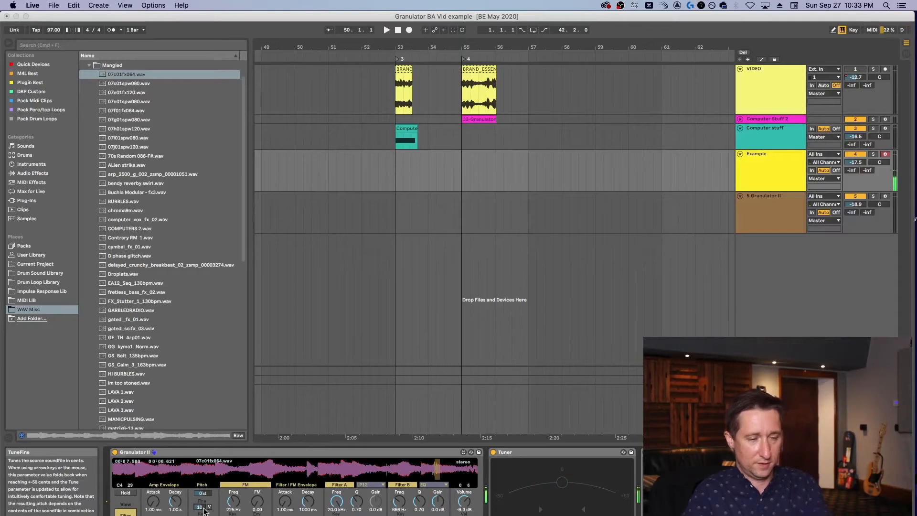
pyautogui.click(367, 454)
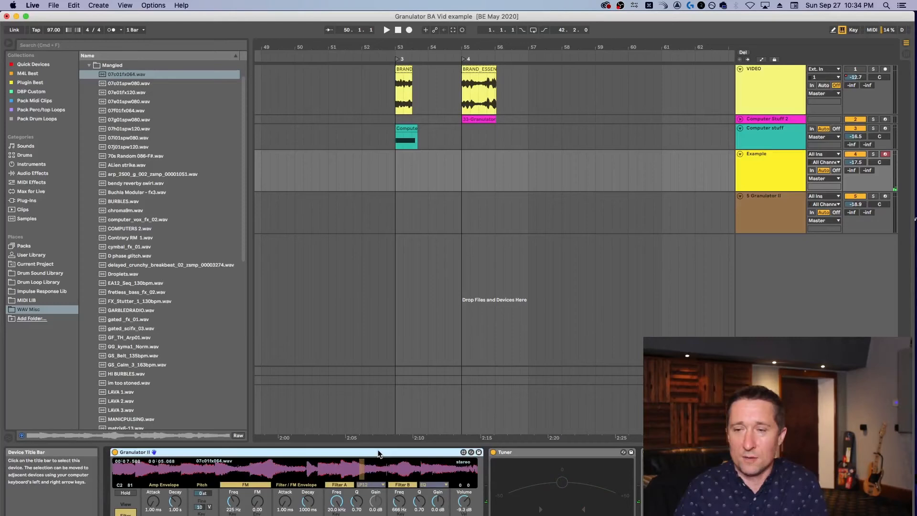
# Step: Place the playback start at bar 53 on the Computer stuff track and show the video window
pyautogui.click(394, 161)
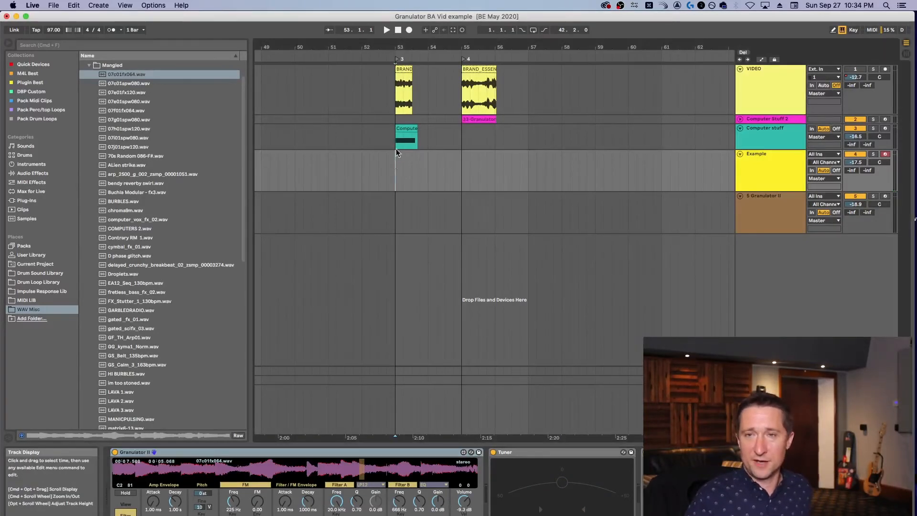
pyautogui.click(393, 138)
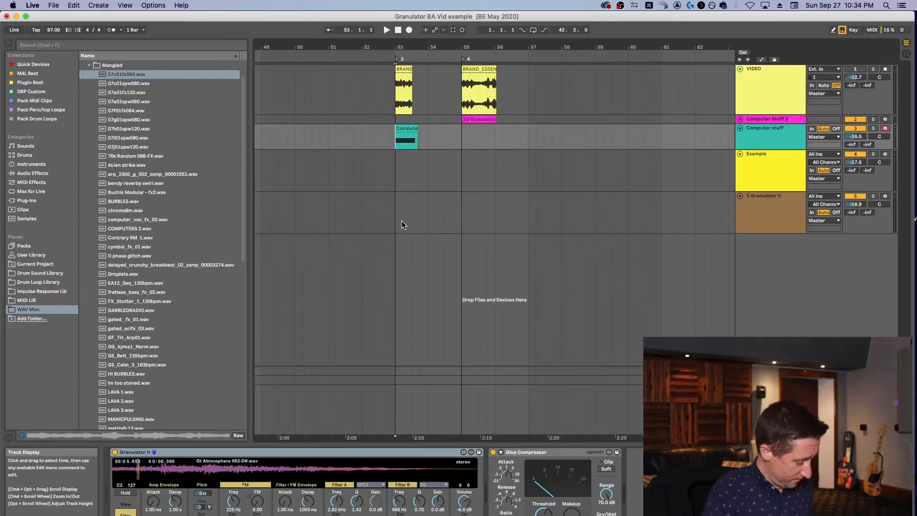
pyautogui.press('alt+super+v')
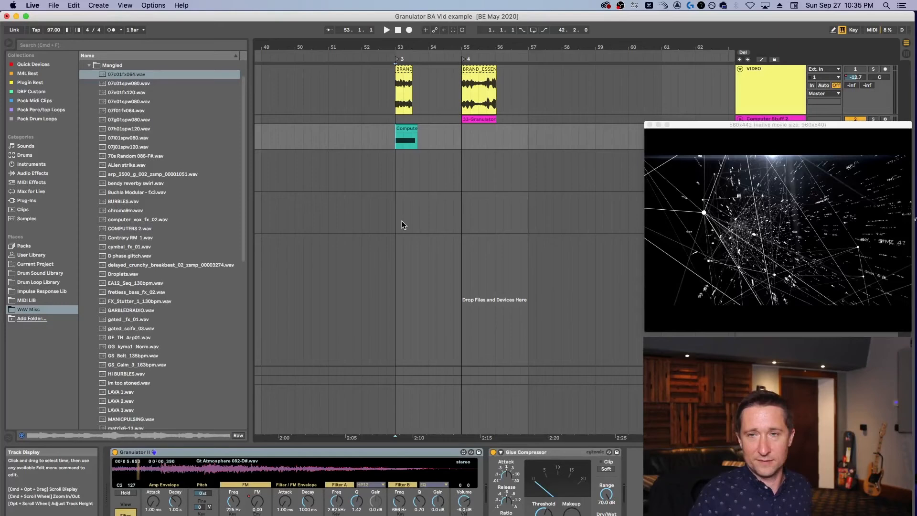
# Step: Play the video with its Granulator sounds from marker 3, and again from marker 4 at bar 55
pyautogui.press('space')
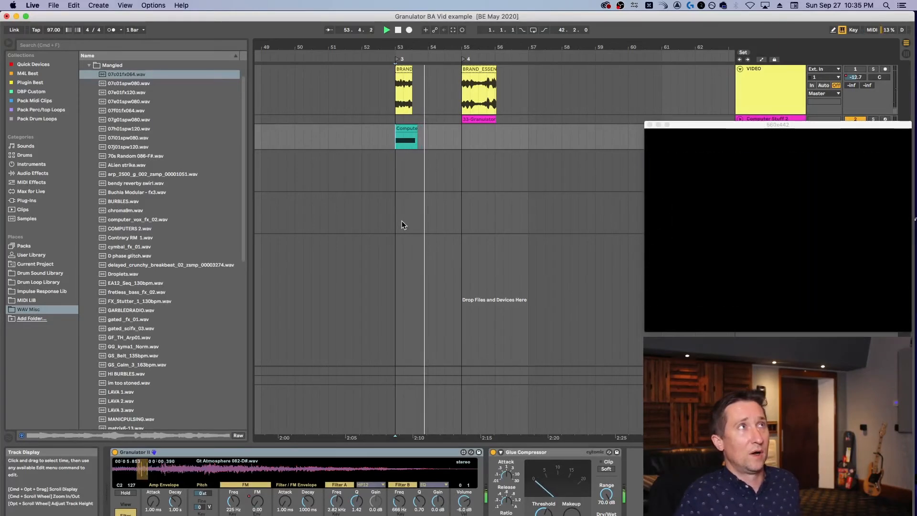
pyautogui.press('space')
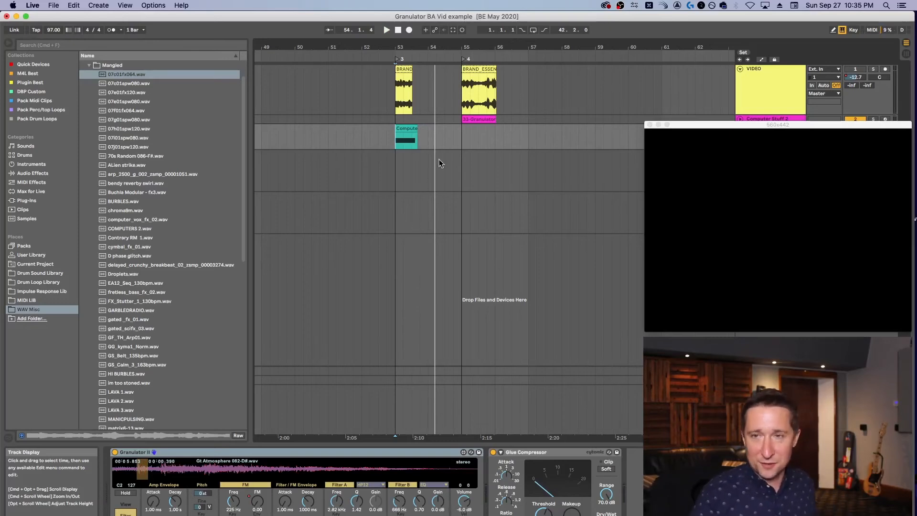
pyautogui.click(460, 137)
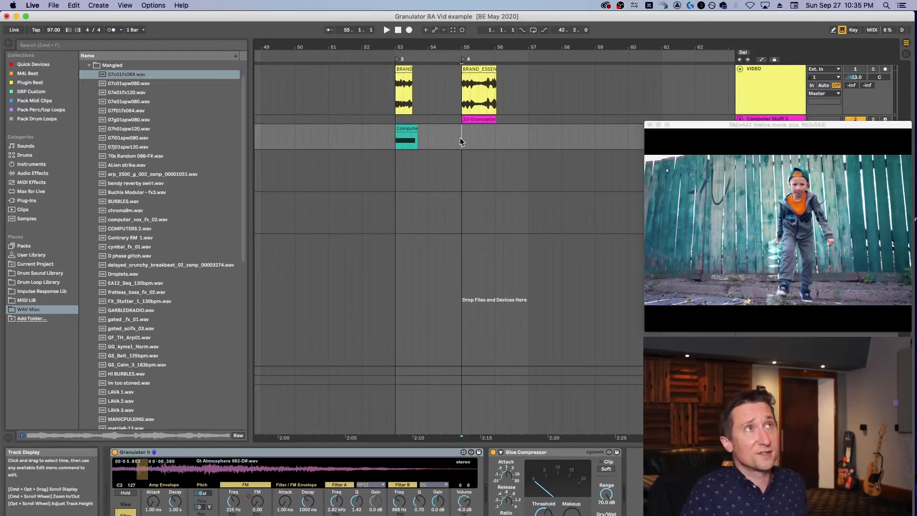
pyautogui.press('space')
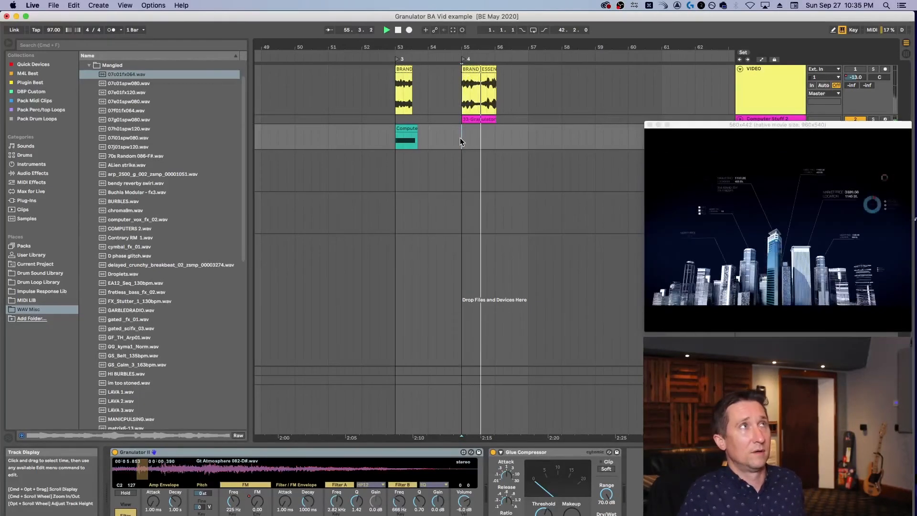